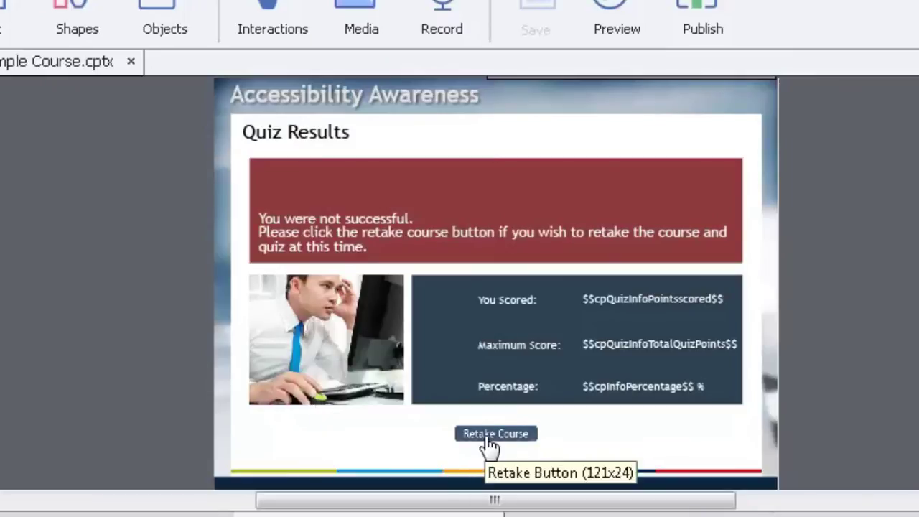
At 100% zoom, move the red results_fail message aside to uncover the green pass message, and put it back over it.
left_click(840, 1)
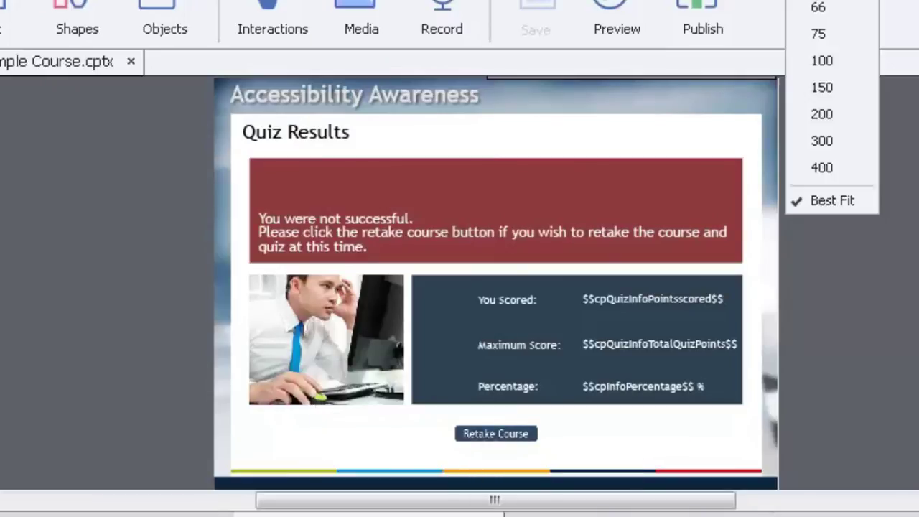
left_click(840, 66)
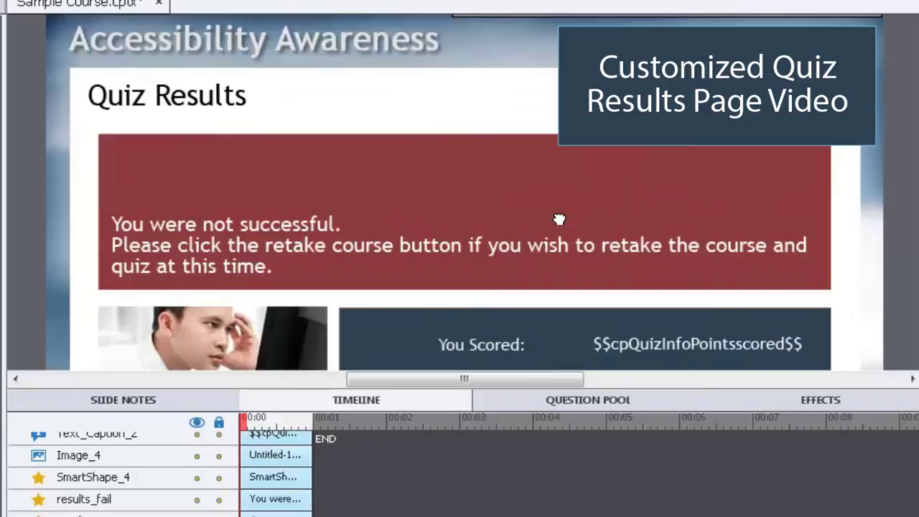
left_click_drag(203, 256, 0, 319)
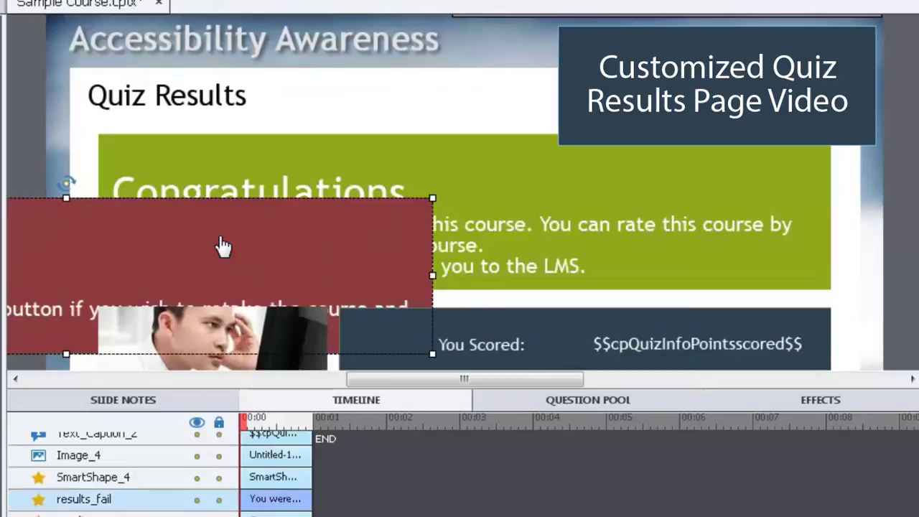
left_click_drag(237, 281, 59, 375)
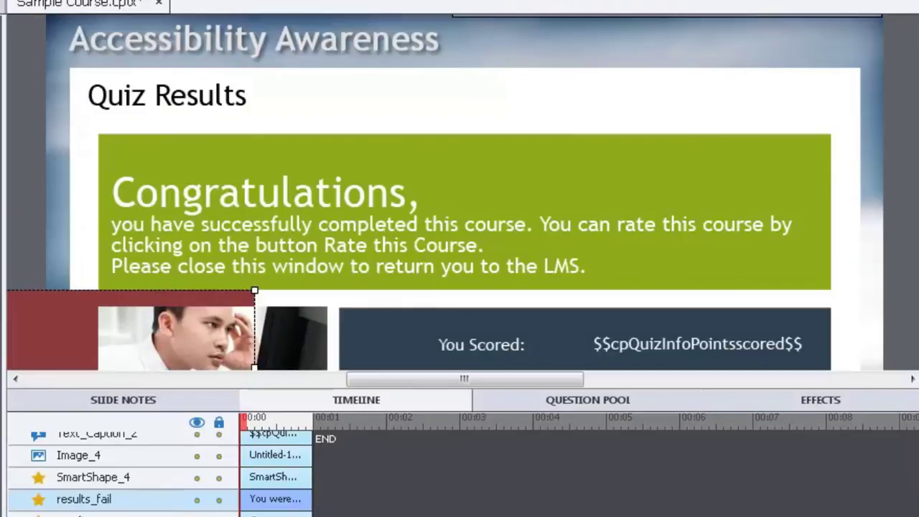
right_click(156, 352)
key("Escape")
left_click_drag(156, 351, 335, 267)
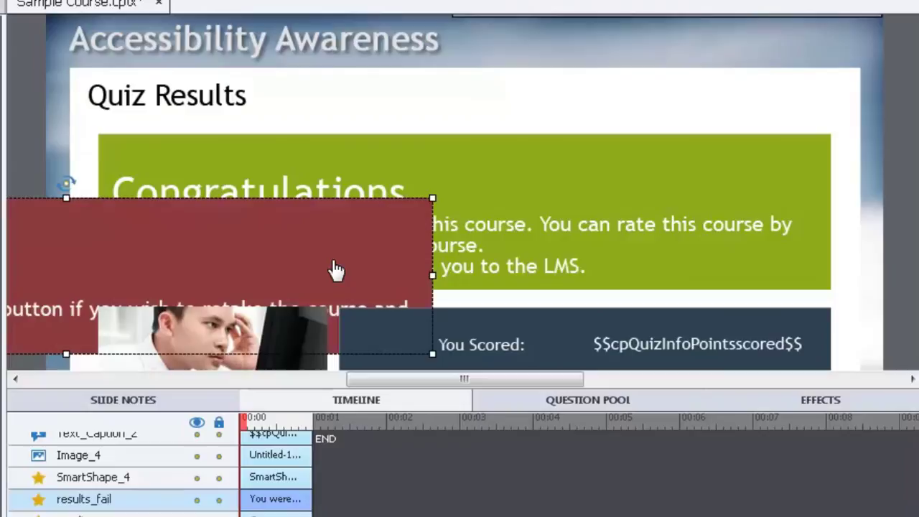
left_click_drag(317, 222, 690, 201)
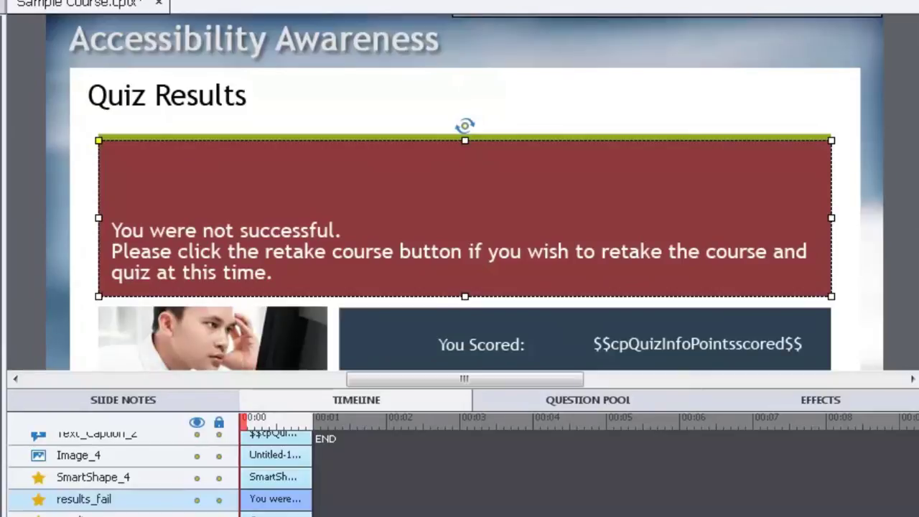
Move the Retake Course button aside on the Quiz Results slide and select the Rate this Course button it covered.
scroll(465, 193, "down", 5)
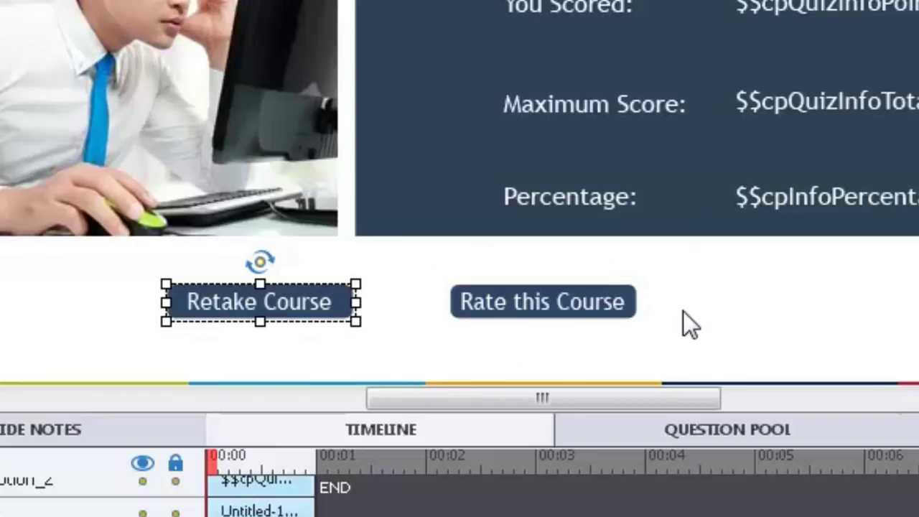
left_click(557, 302)
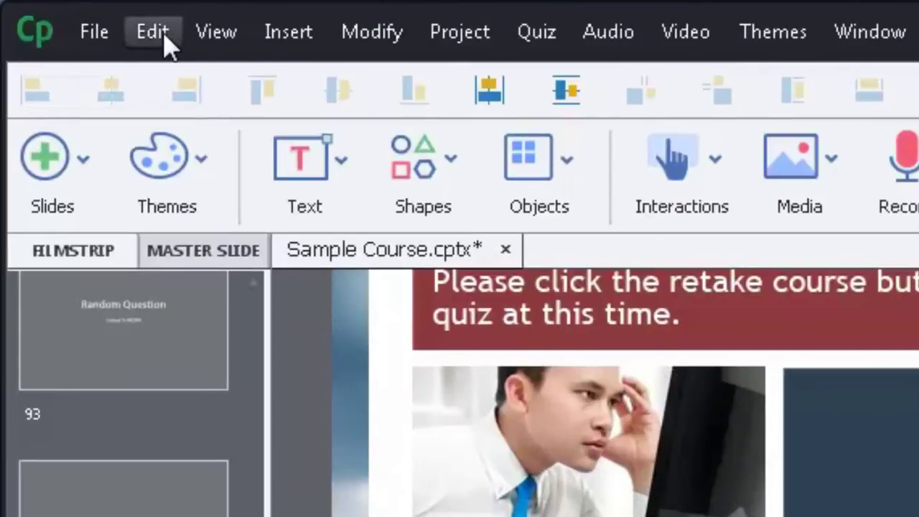
Open the quiz's Pass or Fail preferences.
left_click(127, 27)
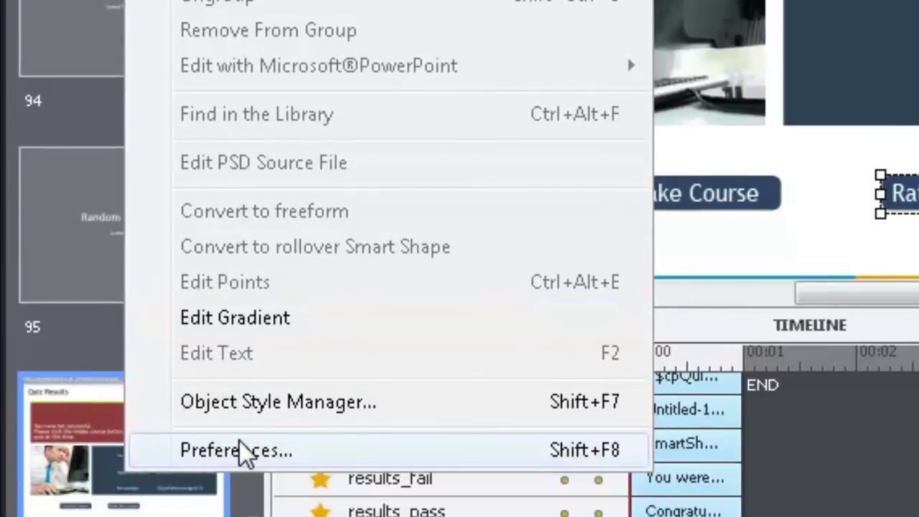
left_click(245, 450)
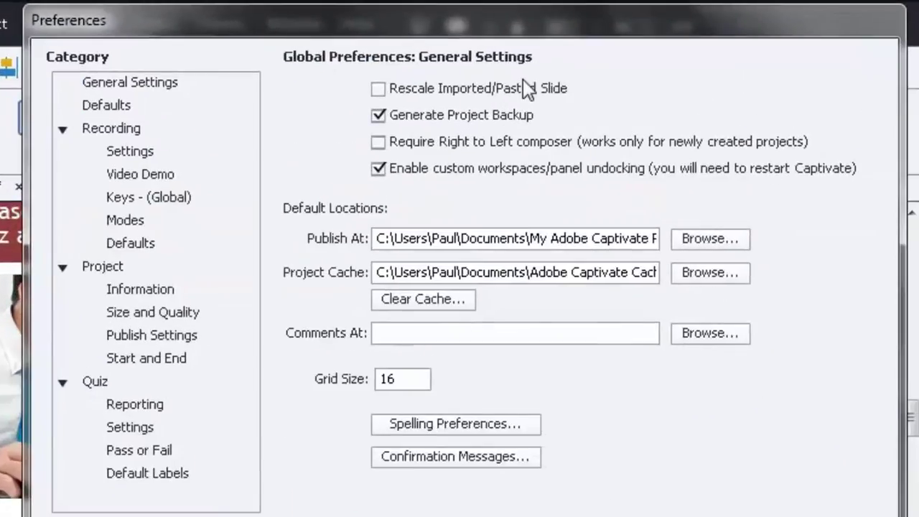
left_click(163, 454)
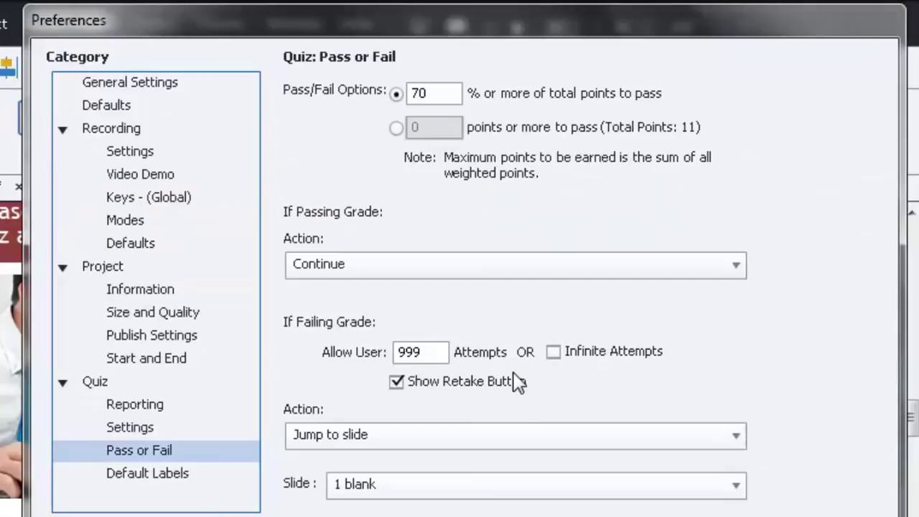
Try infinite attempts for a failing grade, turn the option back off, and view the available failing-grade actions.
left_click(553, 351)
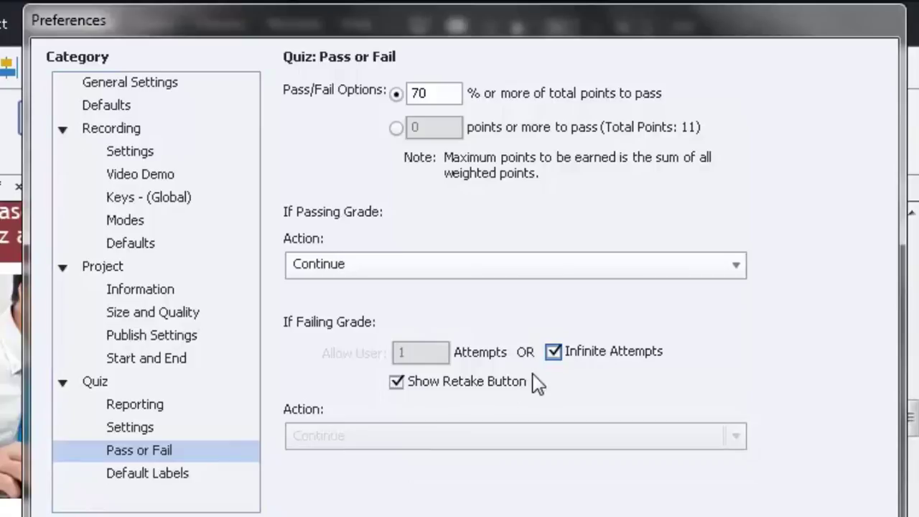
left_click(553, 351)
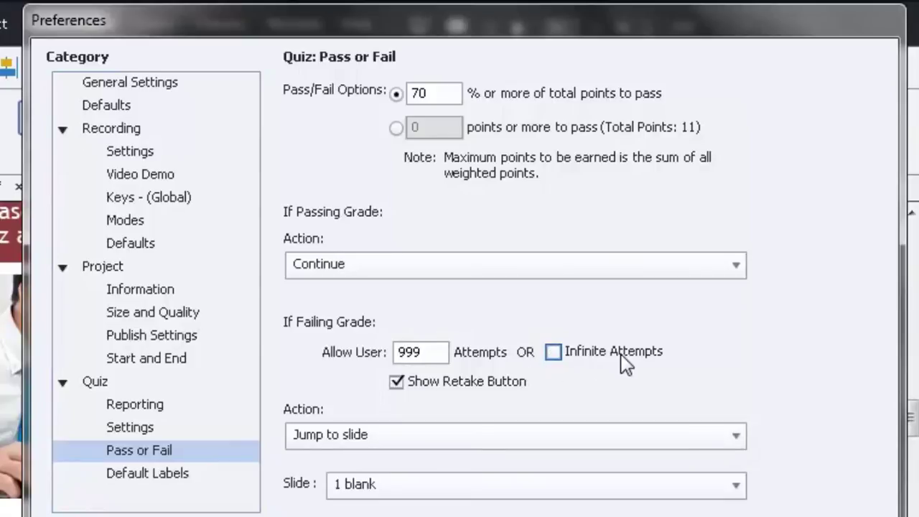
left_click(436, 352)
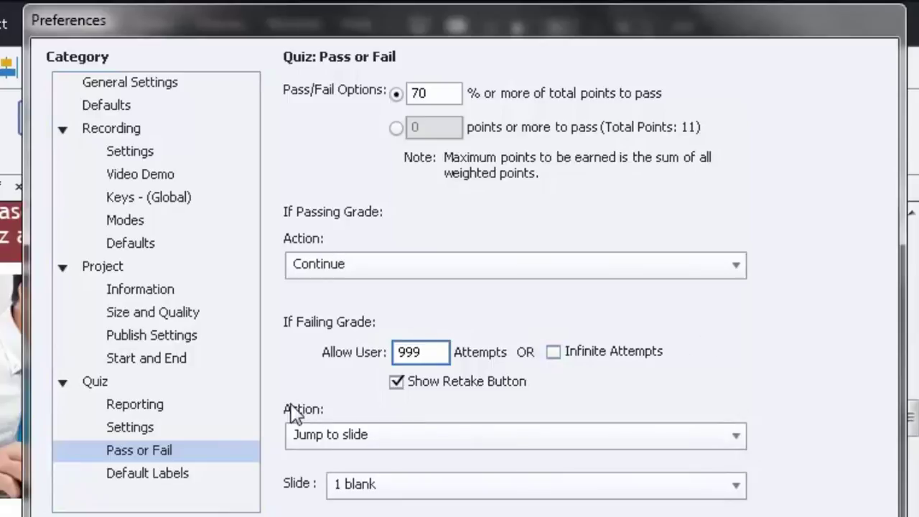
left_click(337, 436)
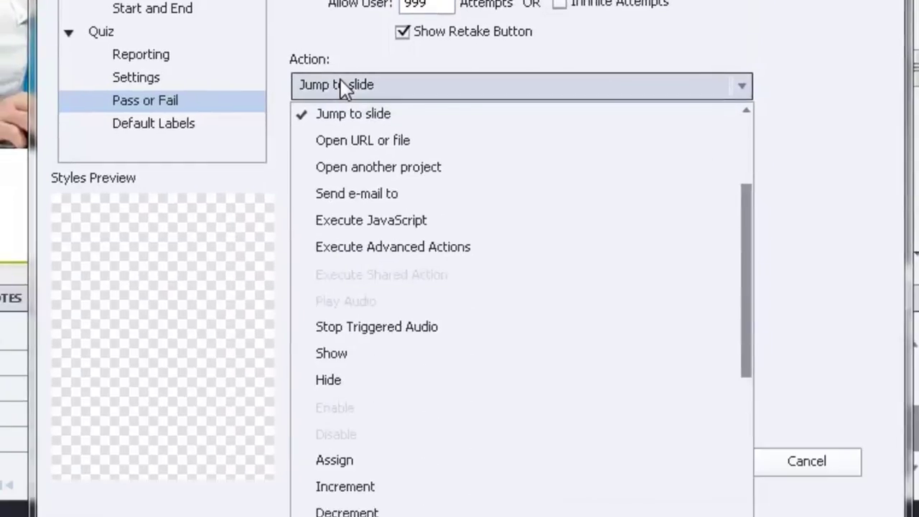
left_click(343, 87)
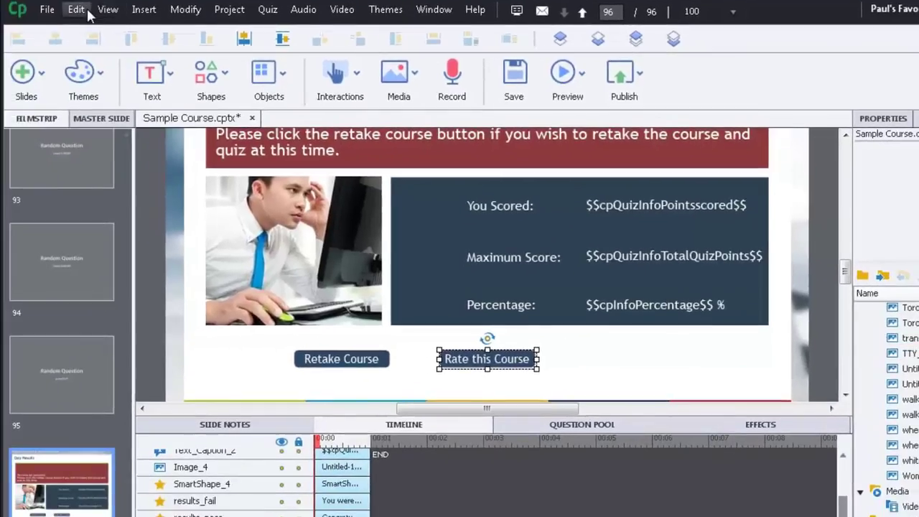
Open the project's Start and End preferences and view the available project end actions.
left_click(76, 11)
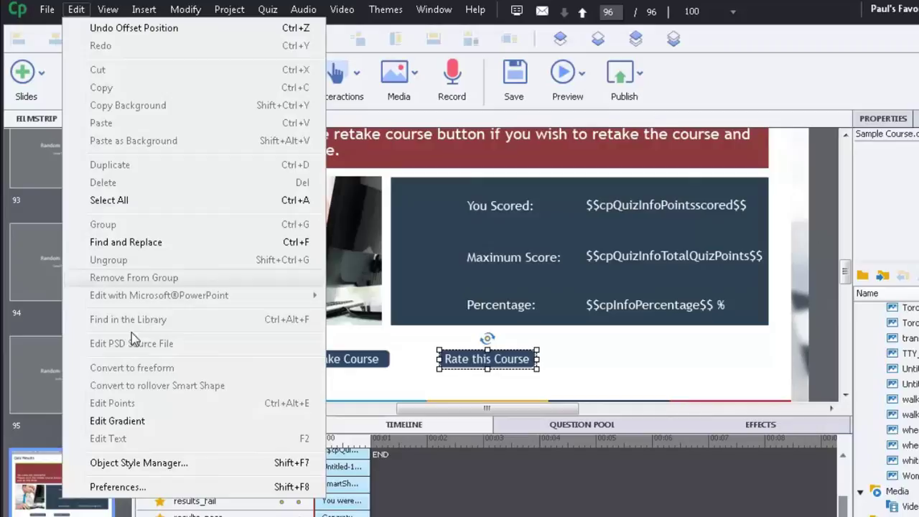
left_click(118, 487)
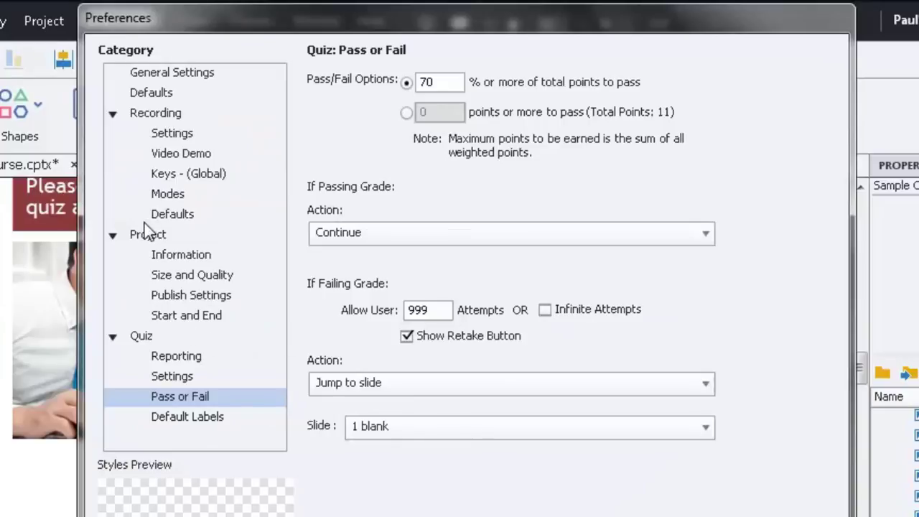
left_click(216, 318)
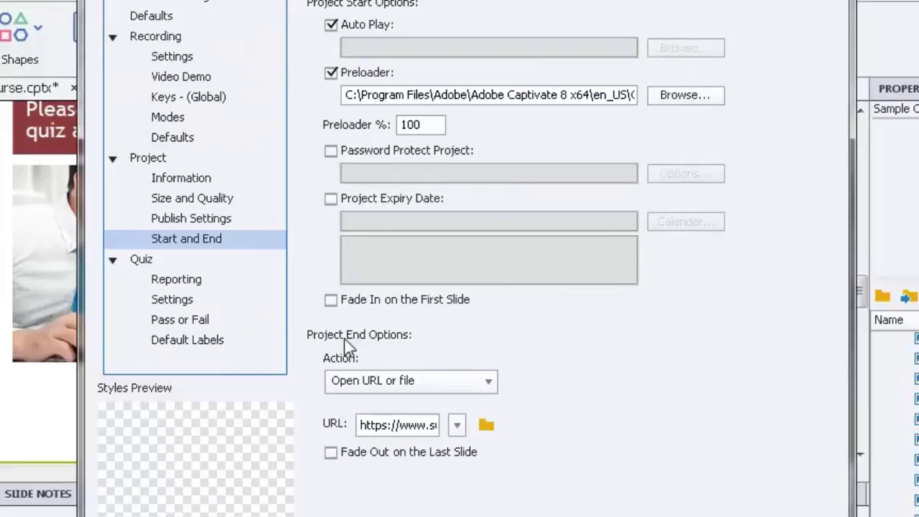
left_click(409, 381)
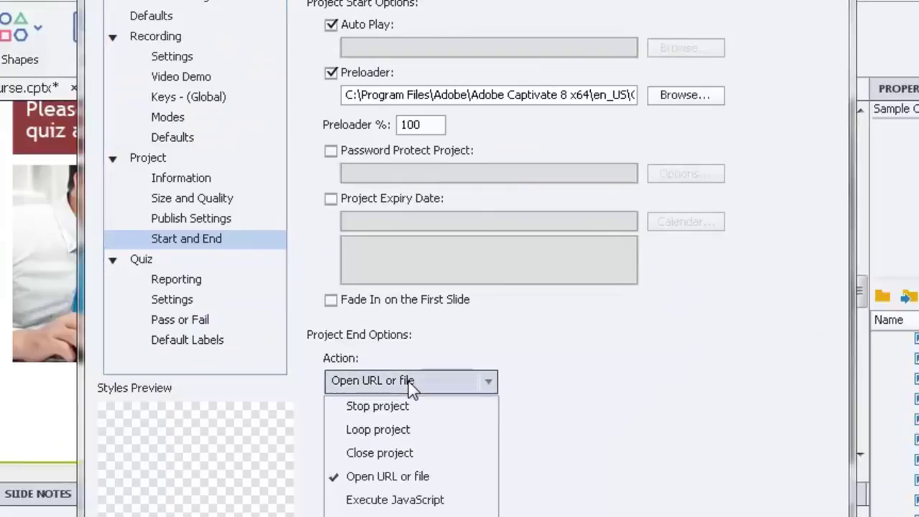
left_click(411, 386)
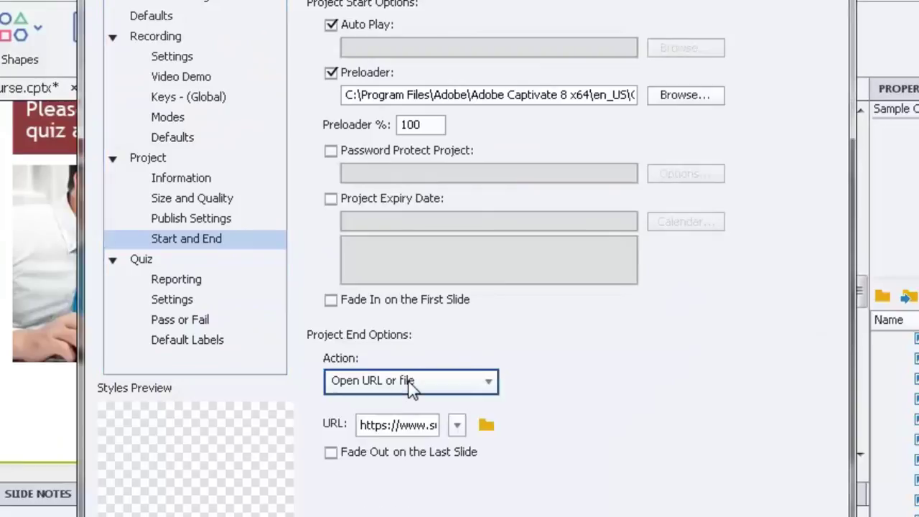
Copy the project end URL and load it in the web browser.
left_click(378, 424)
left_click_drag(359, 424, 443, 428)
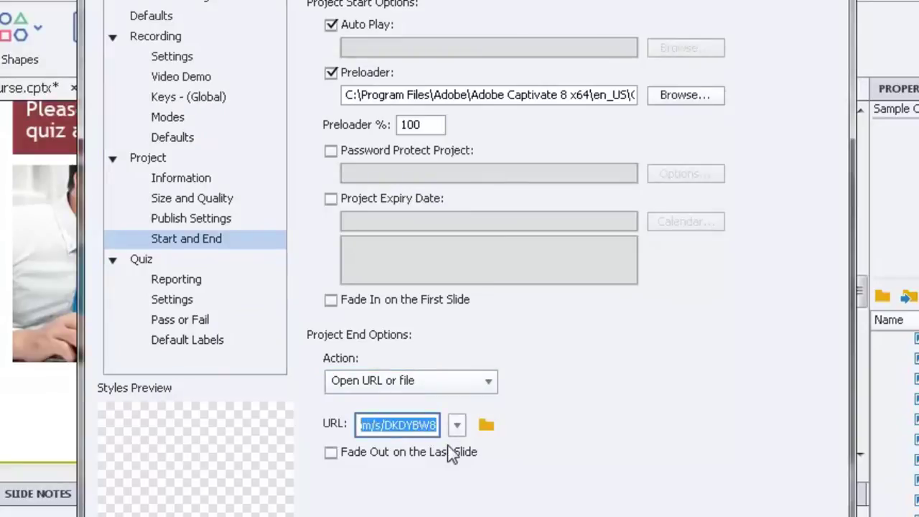
right_click(415, 426)
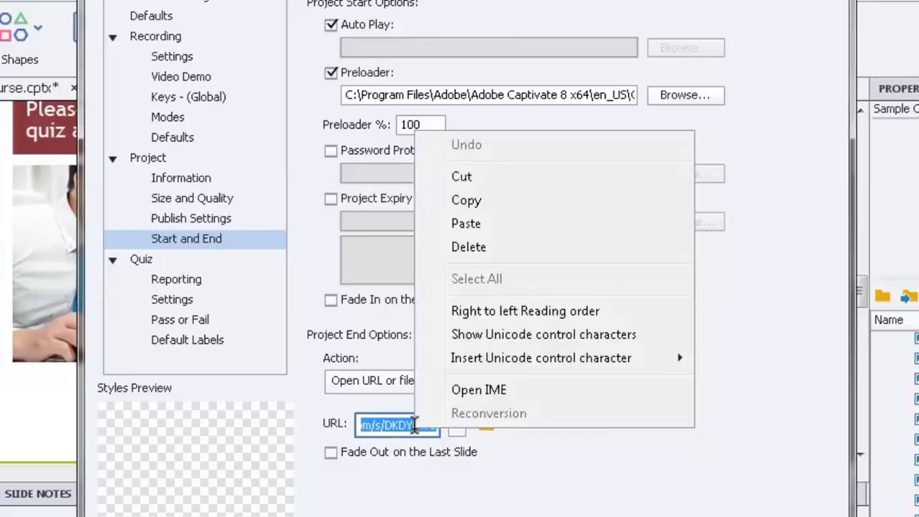
left_click(486, 200)
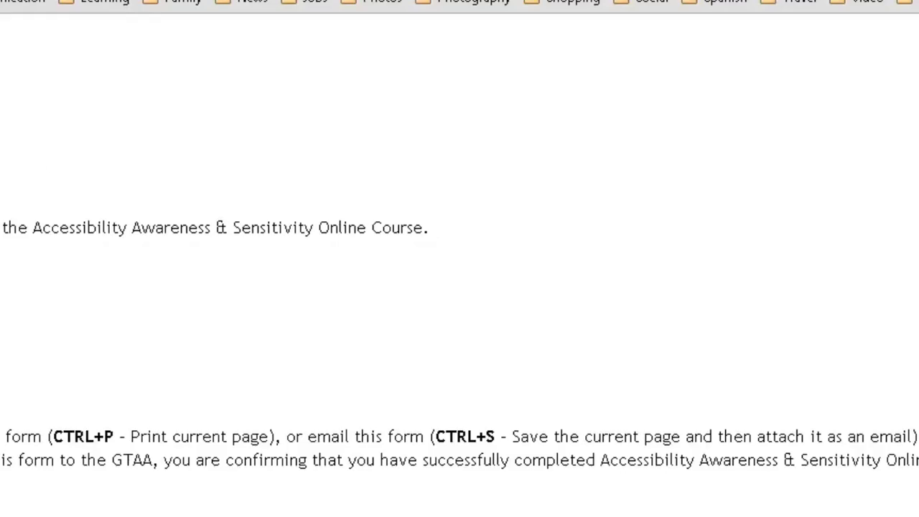
right_click(437, 2)
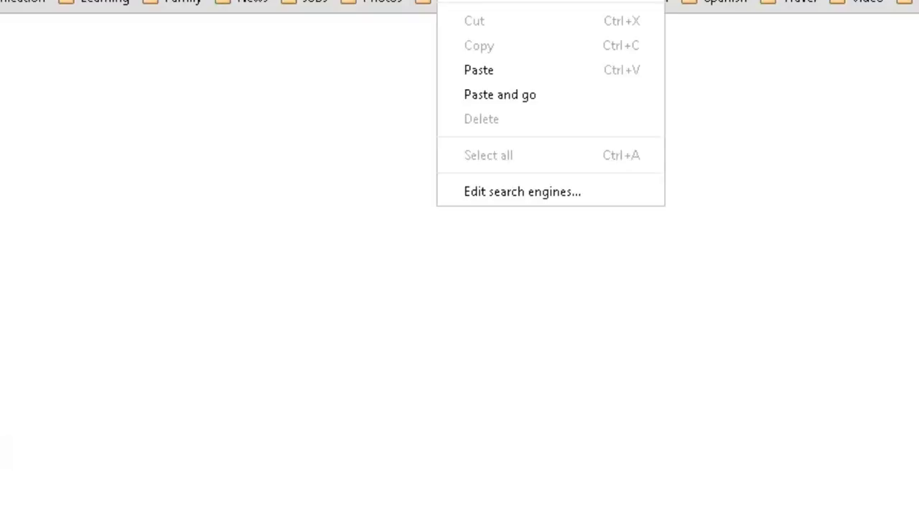
left_click(509, 95)
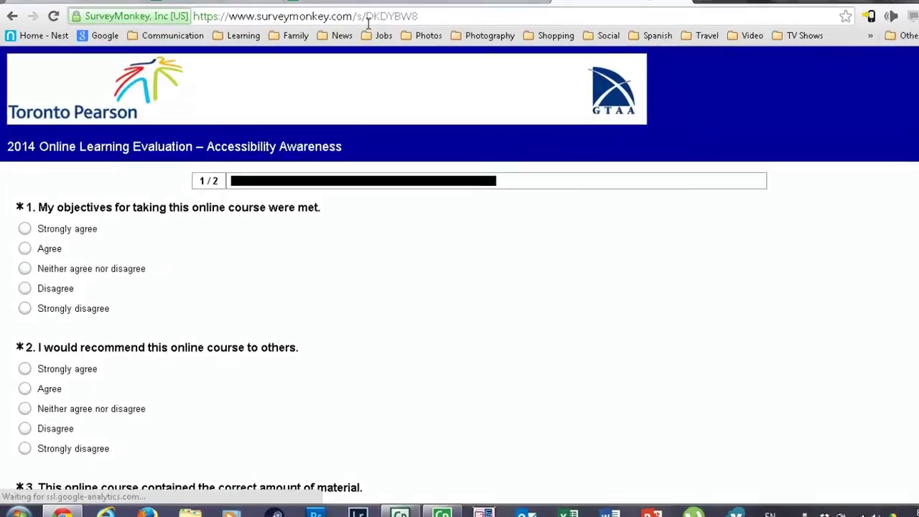
Look through the course evaluation survey's questions, close its page, and return to the Captivate preferences.
scroll(399, 194, "down", 3)
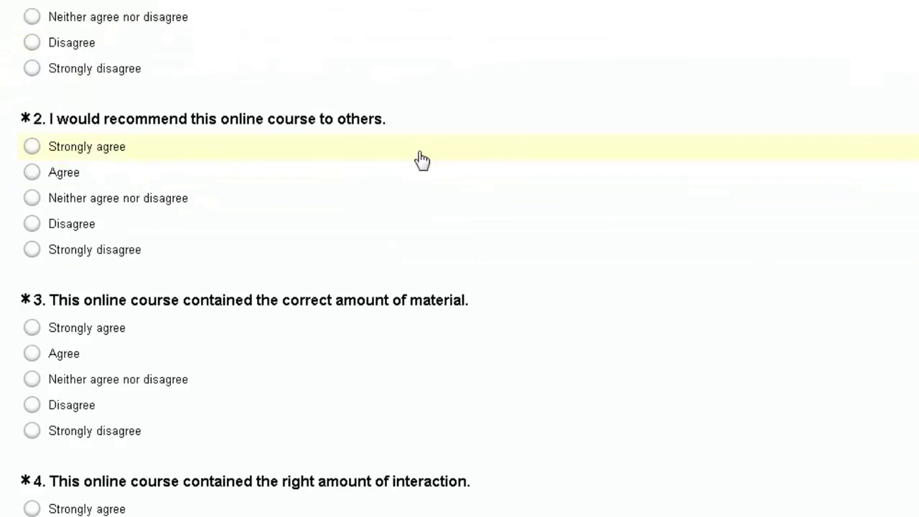
scroll(419, 160, "up", 1)
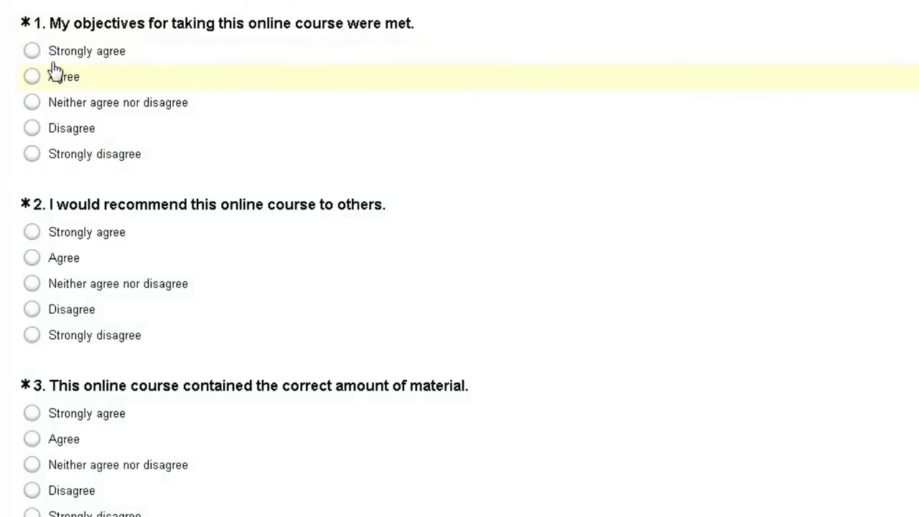
scroll(359, 237, "down", 1)
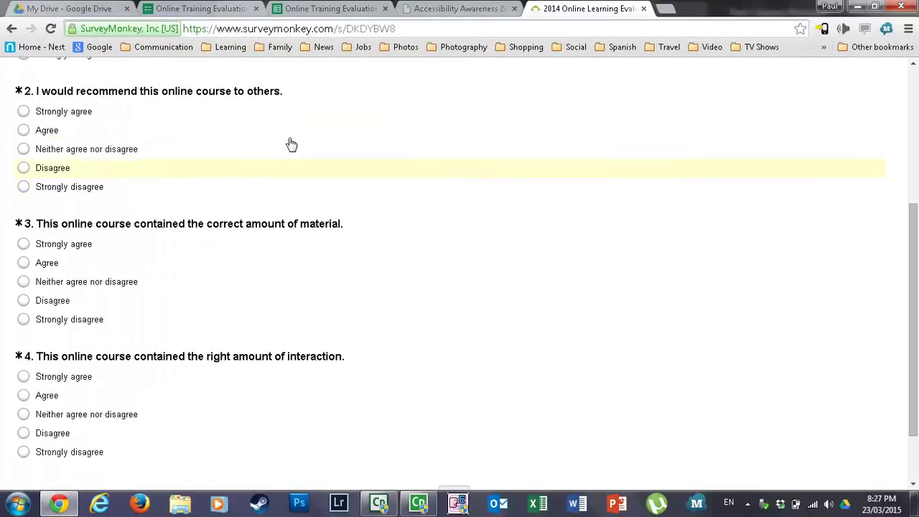
scroll(286, 122, "down", 2)
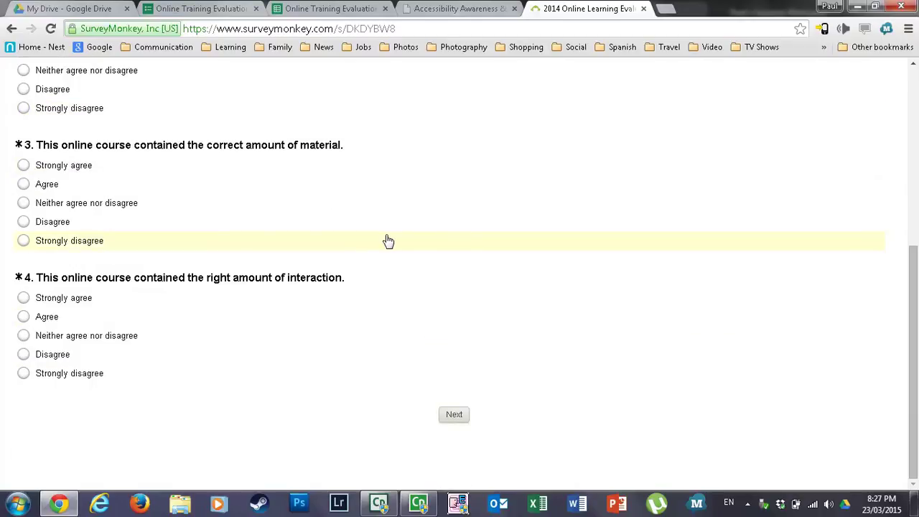
scroll(508, 254, "up", 5)
scroll(484, 222, "down", 3)
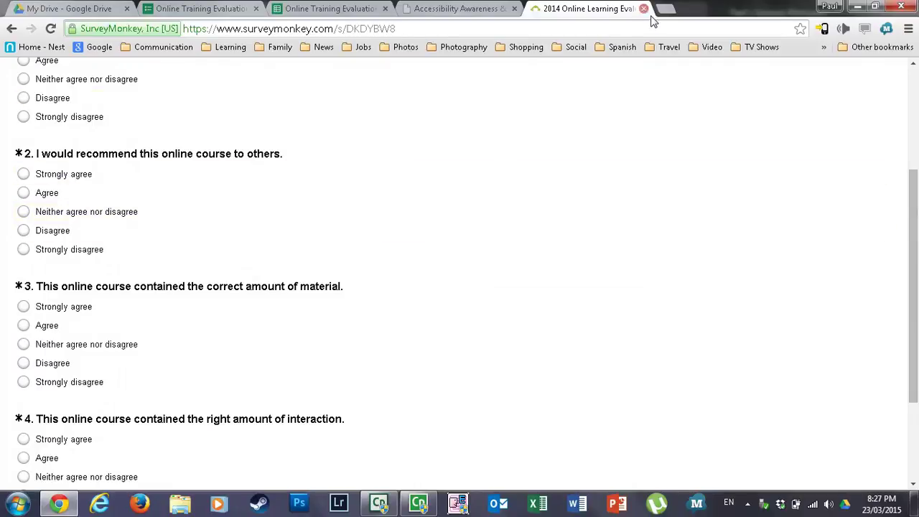
left_click(644, 9)
left_click(857, 6)
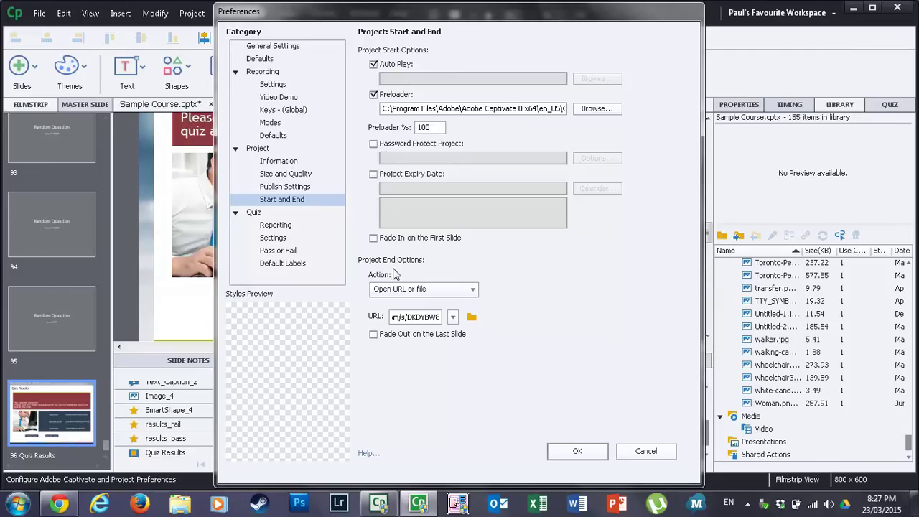
Check the full survey address entered as the project end URL.
left_click(399, 317)
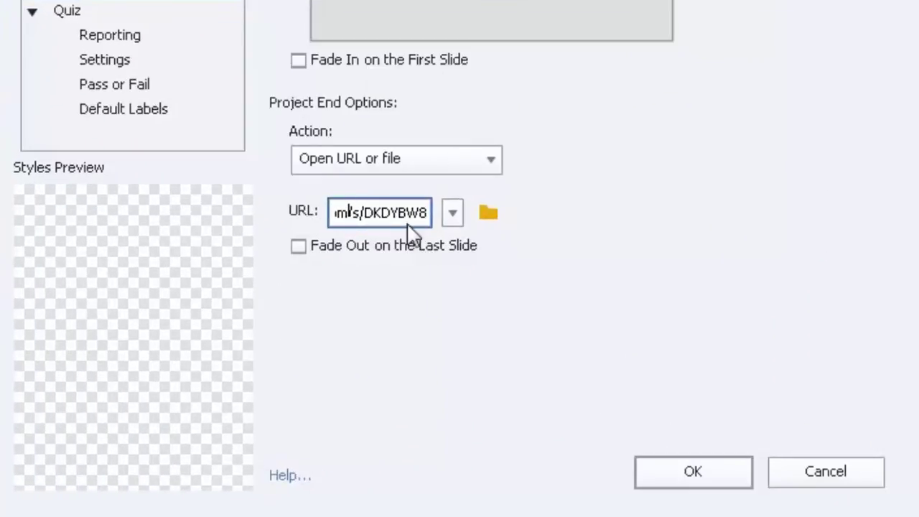
left_click_drag(417, 208, 293, 199)
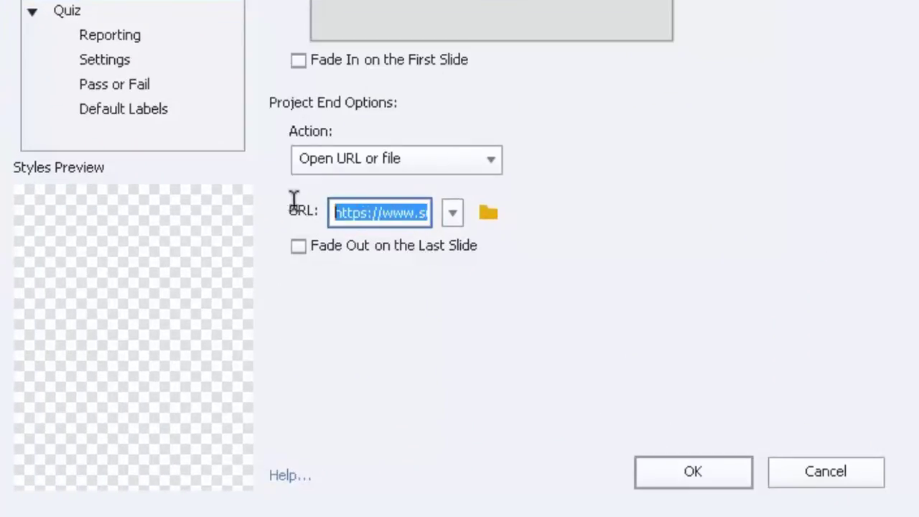
left_click(392, 213)
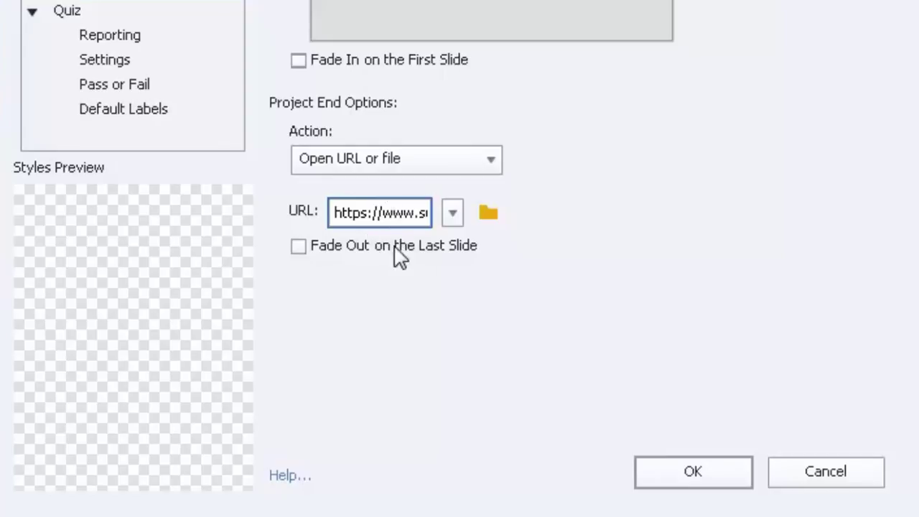
Check the project end URL's target window options and address, and dismiss the preferences without saving.
left_click(454, 219)
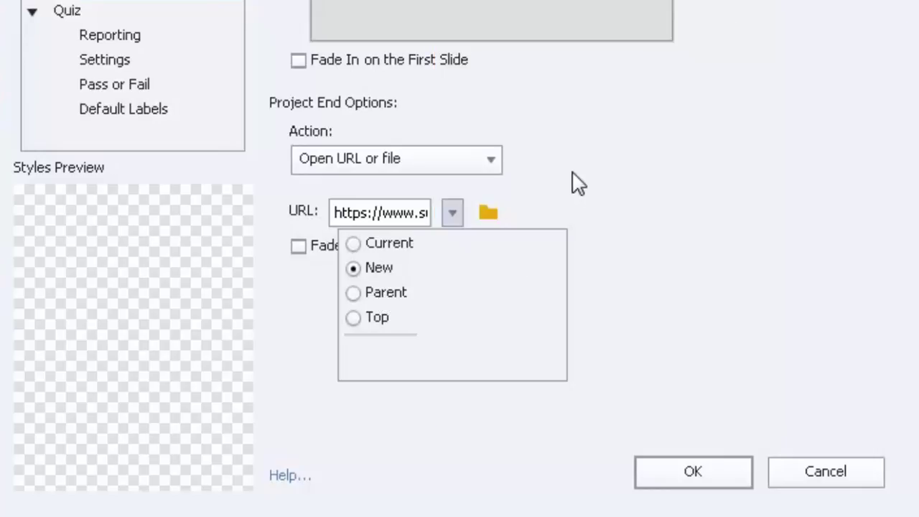
left_click(488, 213)
left_click(341, 211)
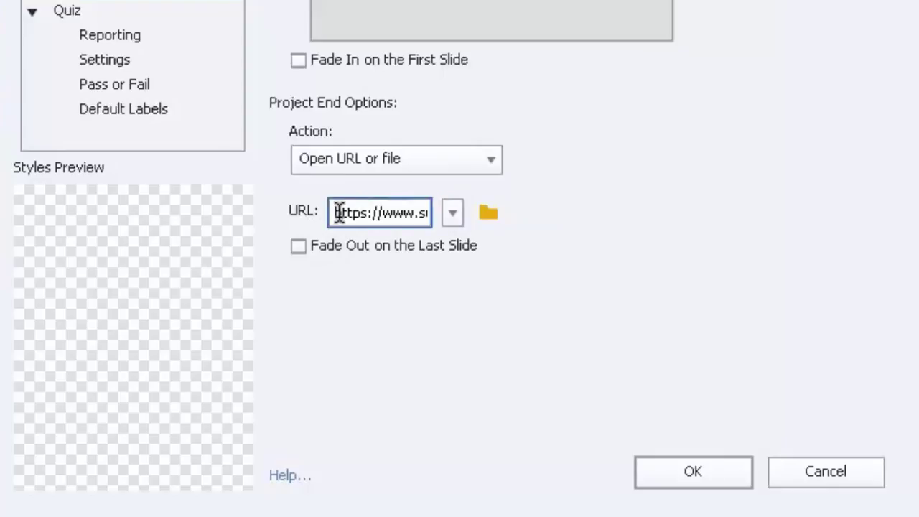
left_click_drag(338, 211, 535, 271)
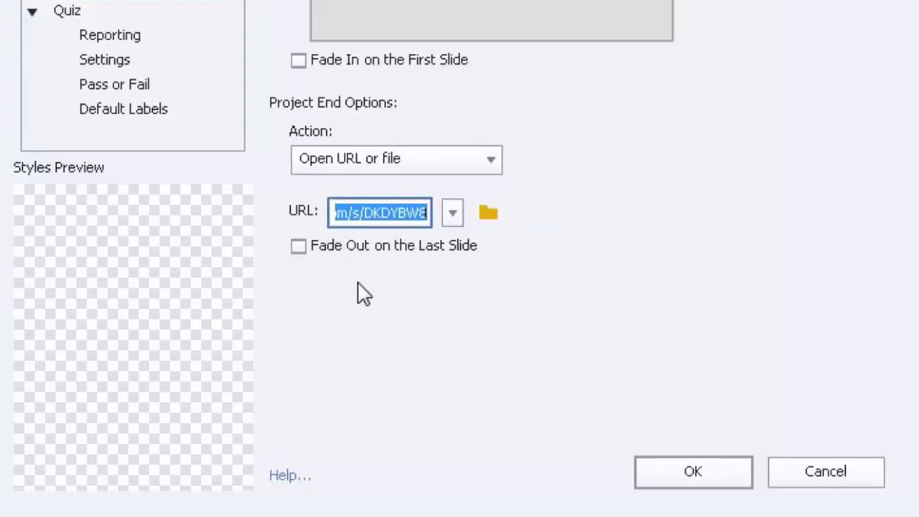
left_click(825, 472)
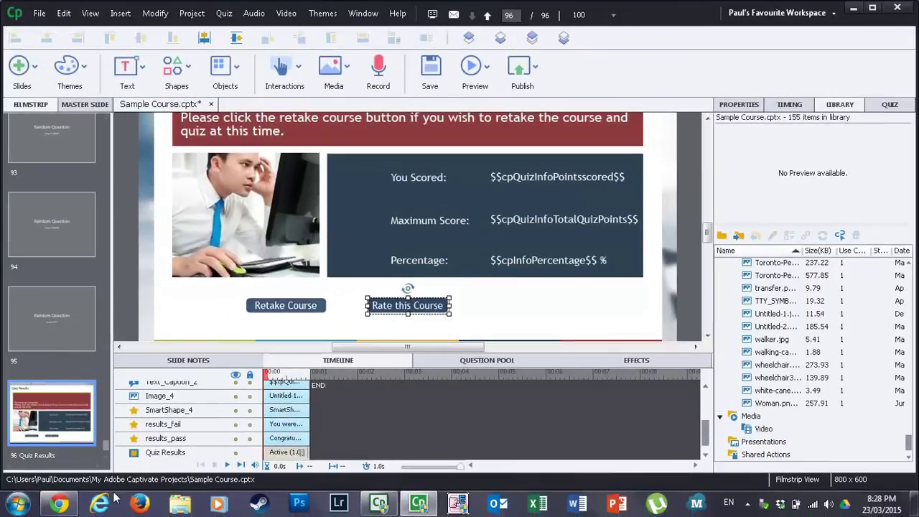
Switch to Chrome, enter "Your Name Here" as the name on the Passed.html completion page, and preview its printout without saving.
left_click(59, 503)
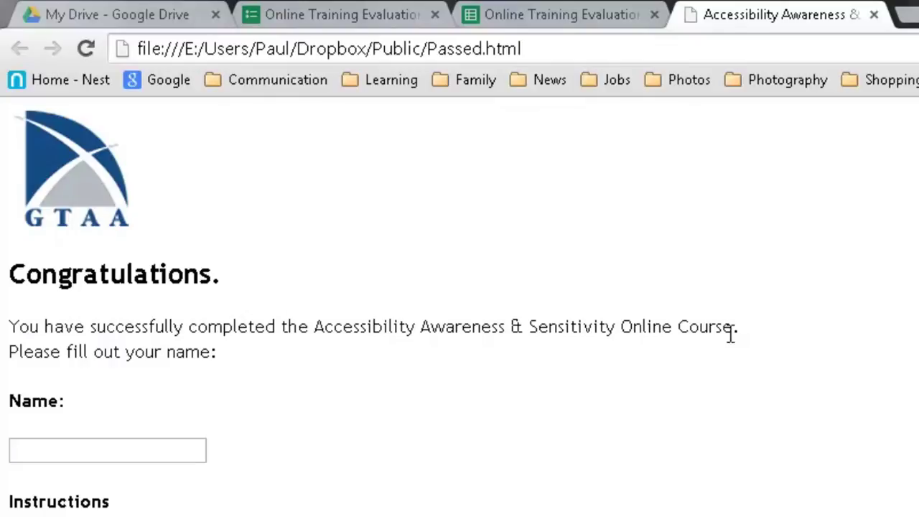
left_click(41, 447)
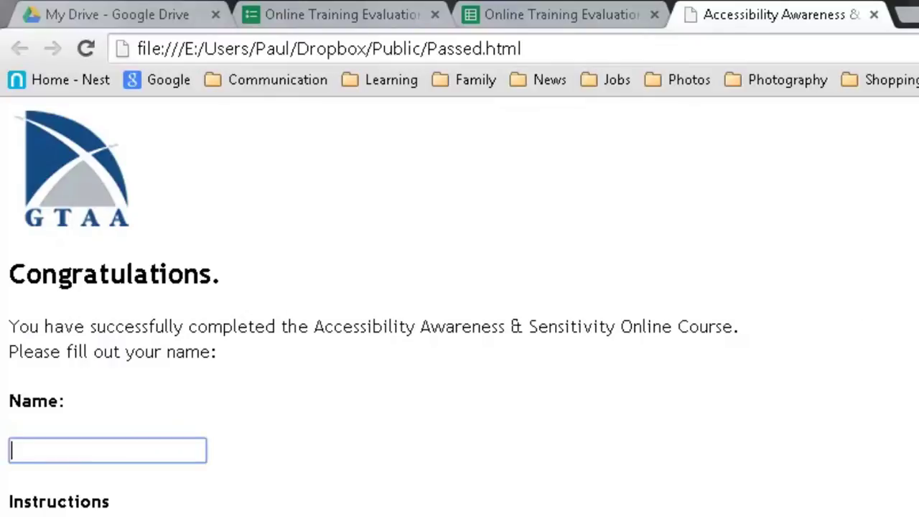
type("Your Name Hewre")
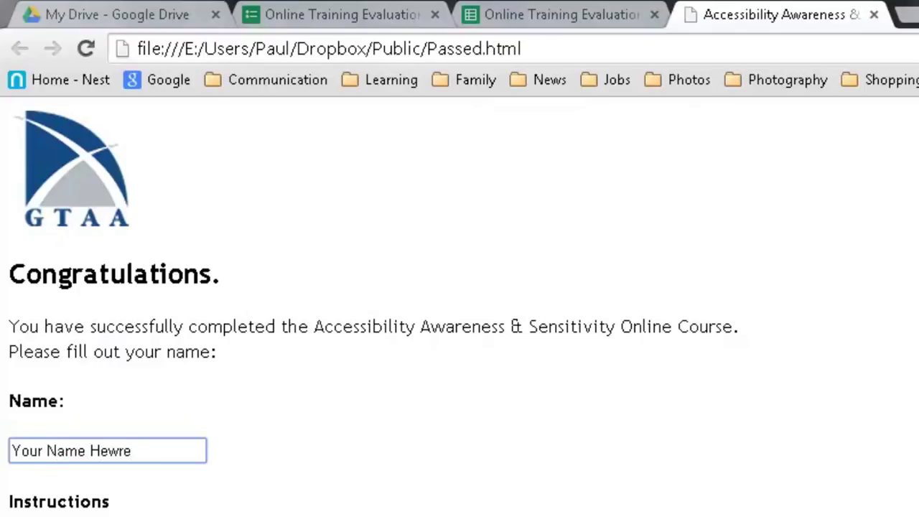
key("BackSpace")
key("BackSpace")
key("BackSpace")
type("re")
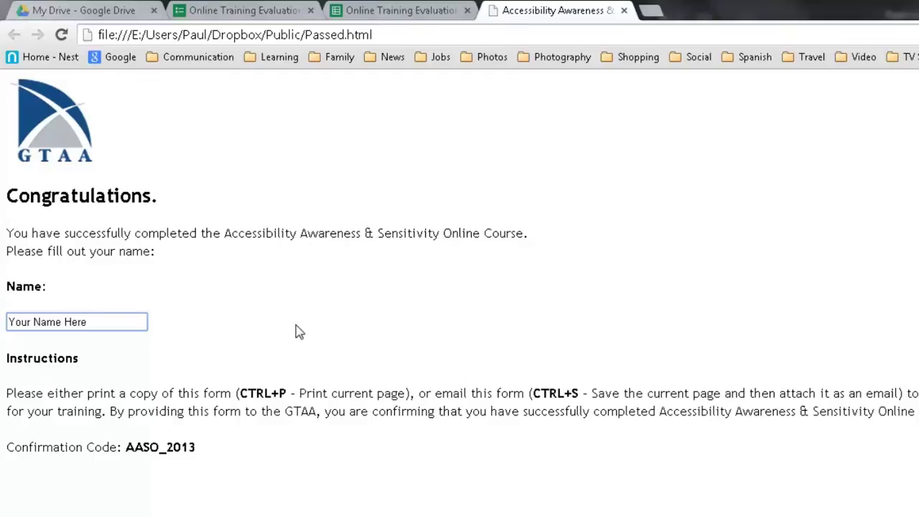
key("ctrl+p")
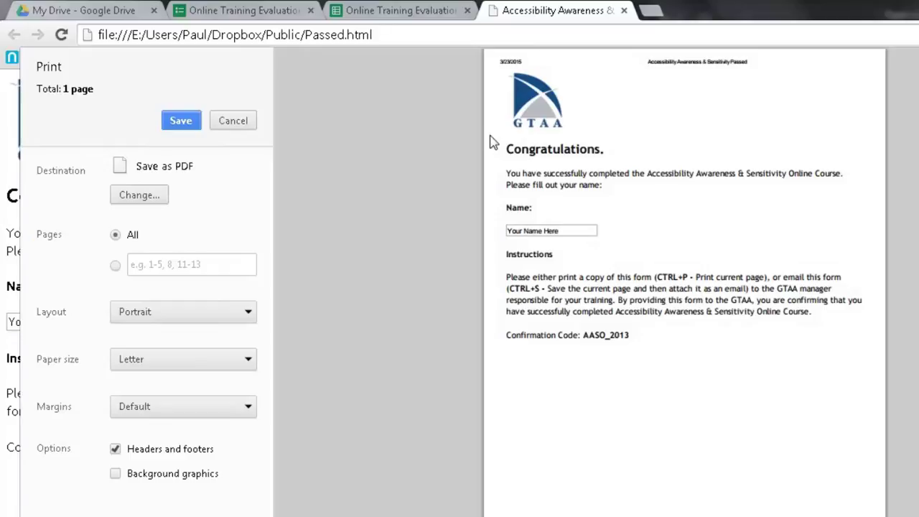
left_click(232, 121)
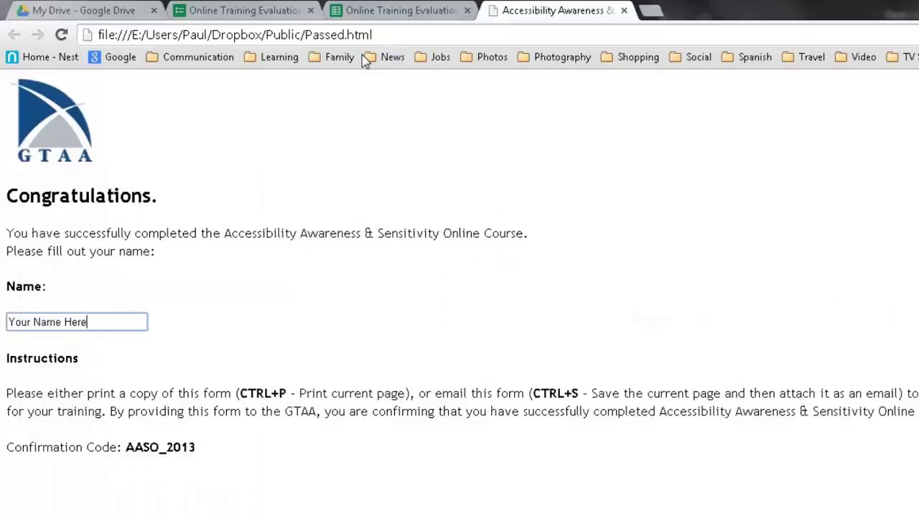
Examine the Online Training Evaluation form's settings and the survey answers collected in its linked responses spreadsheet.
left_click(267, 10)
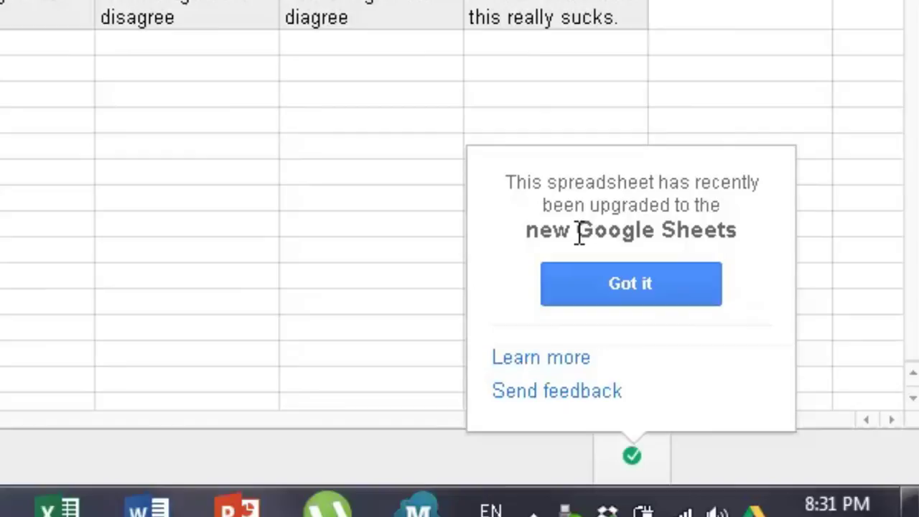
left_click_drag(573, 230, 734, 238)
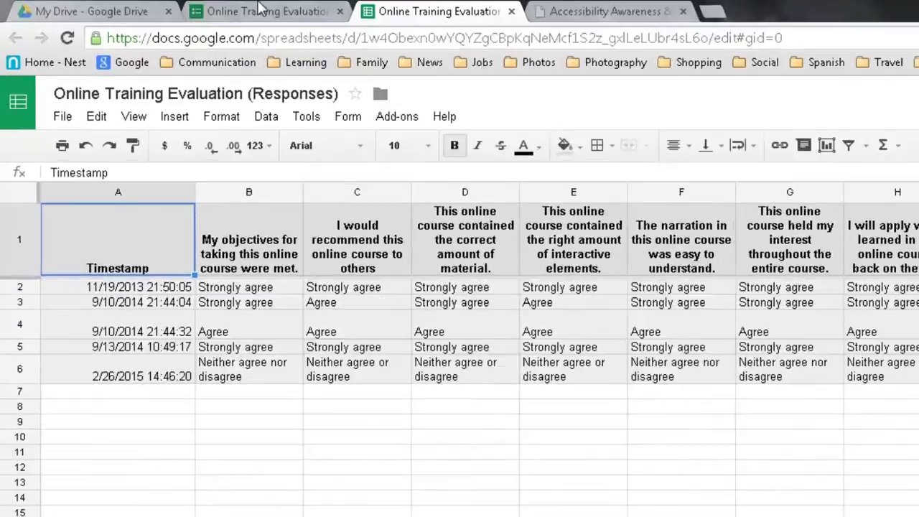
left_click(202, 9)
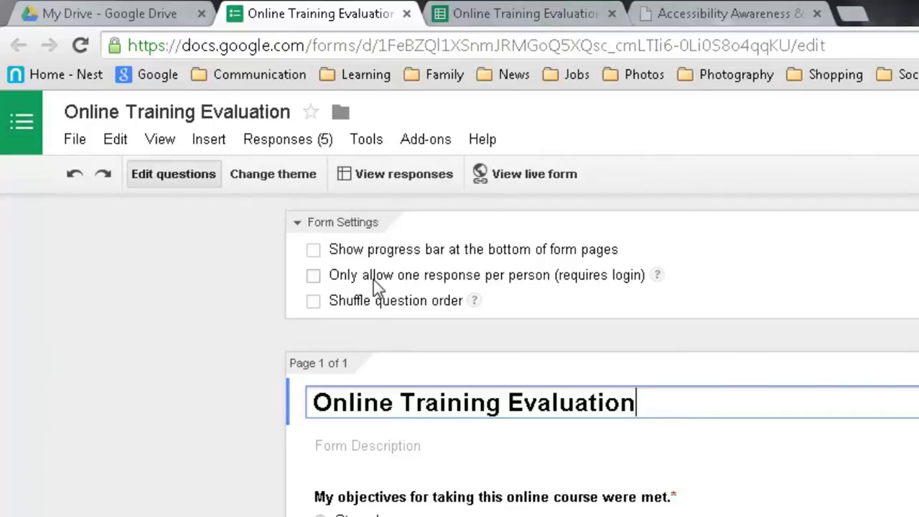
left_click(517, 14)
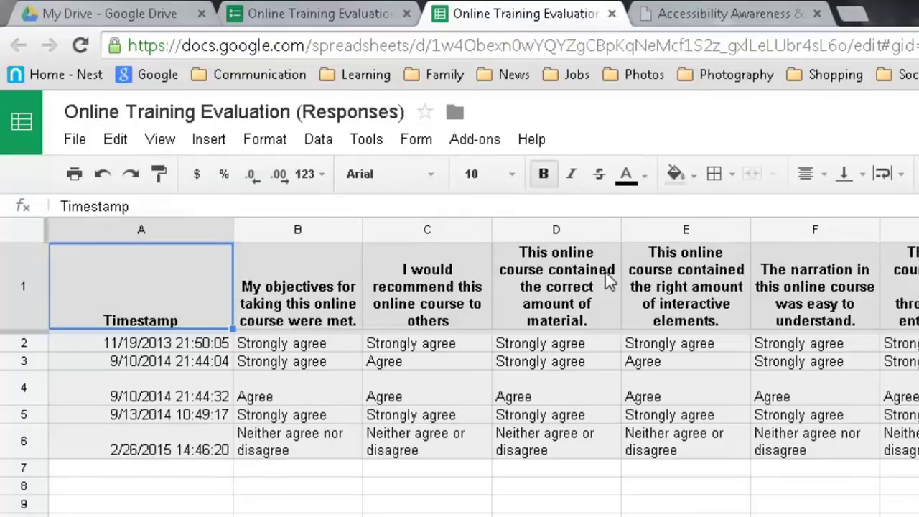